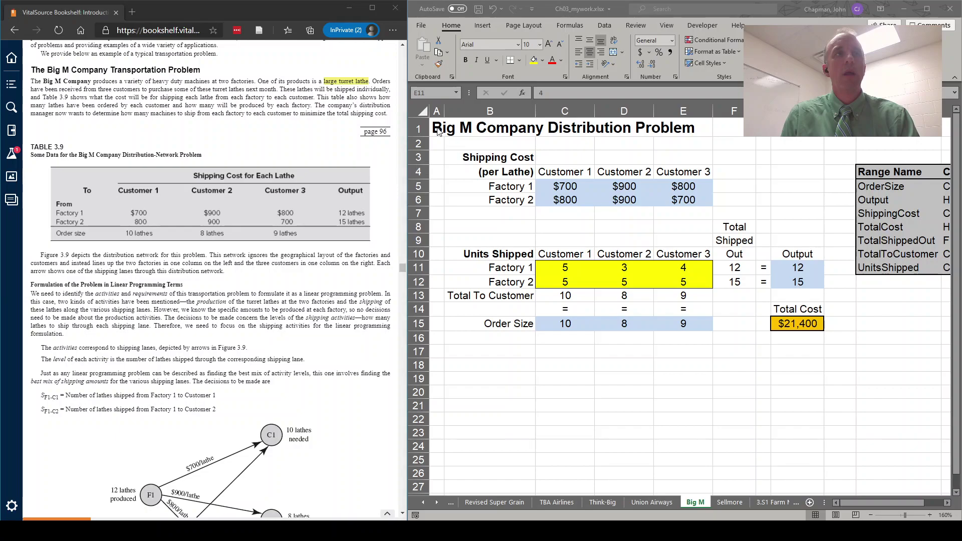
Scroll through the transportation sheet and check the Factory 1 to Customer 1 cost
scroll(217, 309, "down", 1)
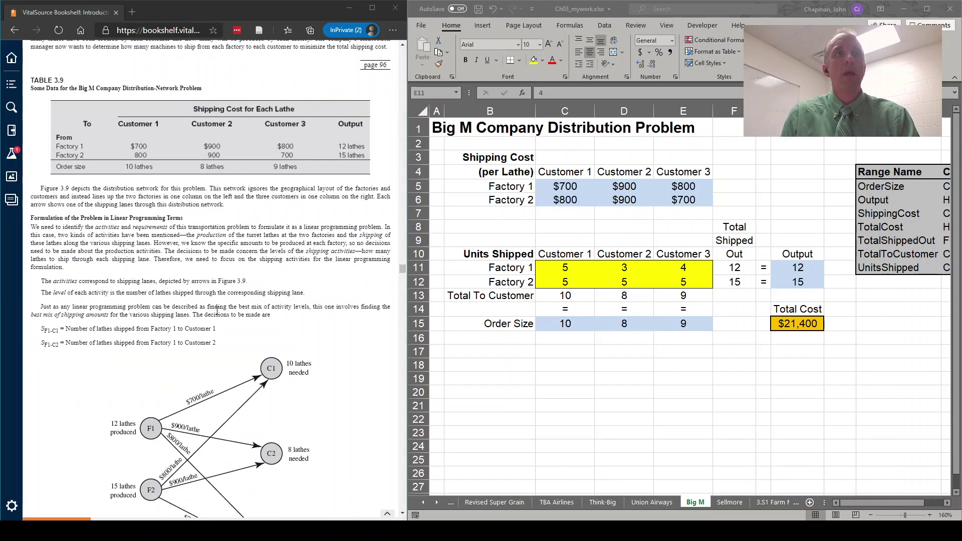
scroll(217, 309, "down", 1)
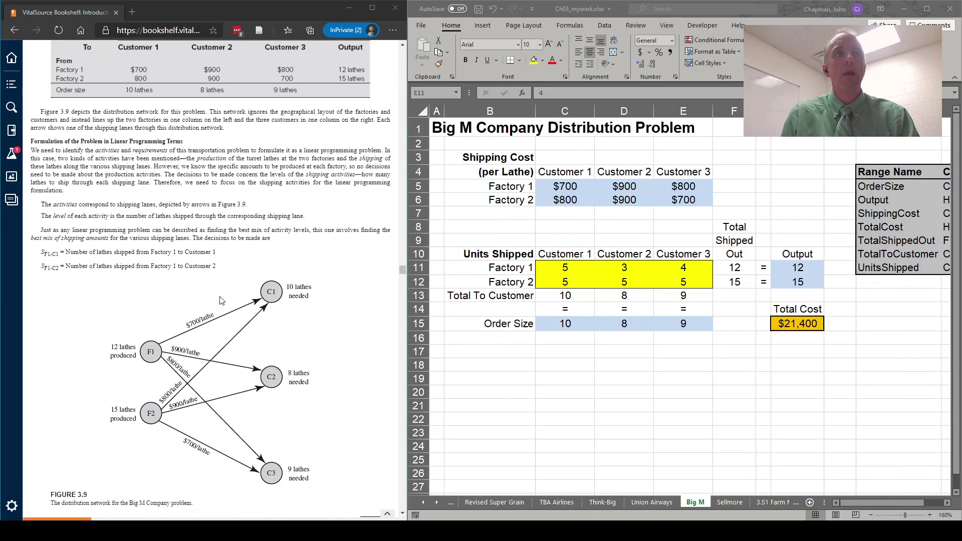
scroll(217, 301, "up", 1)
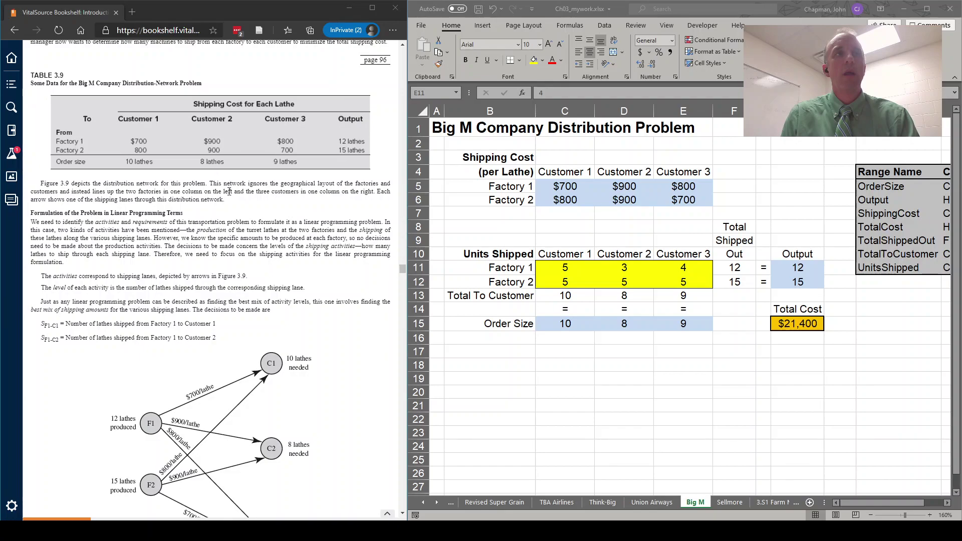
scroll(149, 485, "down", 2)
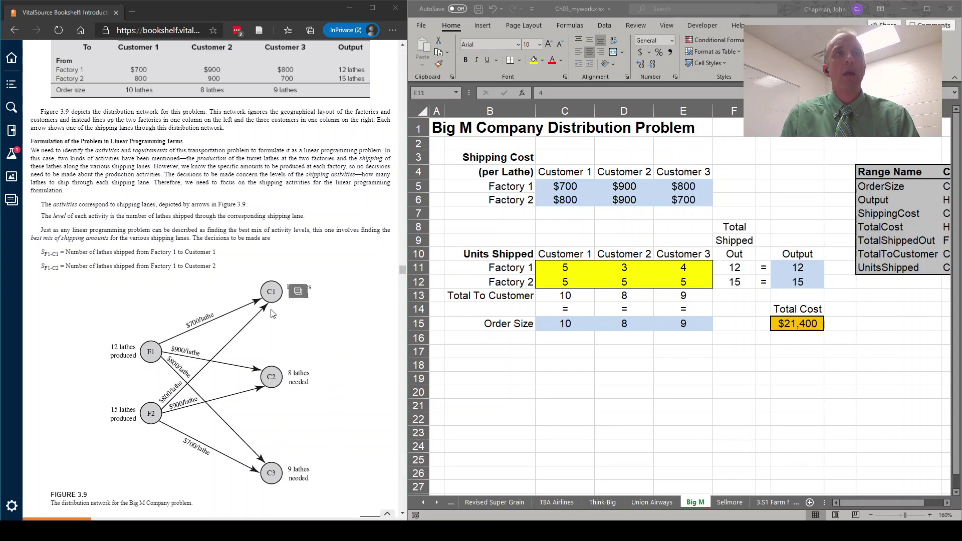
scroll(271, 313, "down", 4)
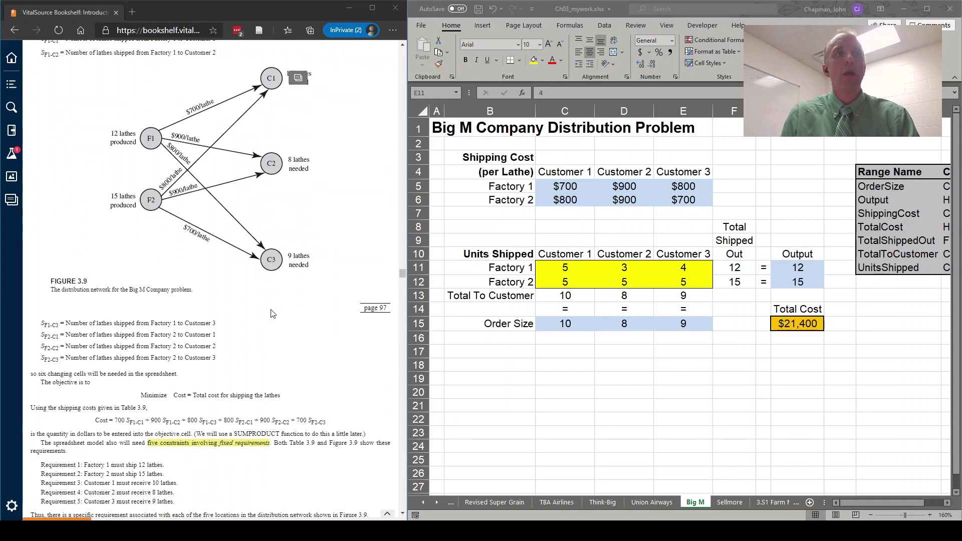
scroll(270, 314, "up", 5)
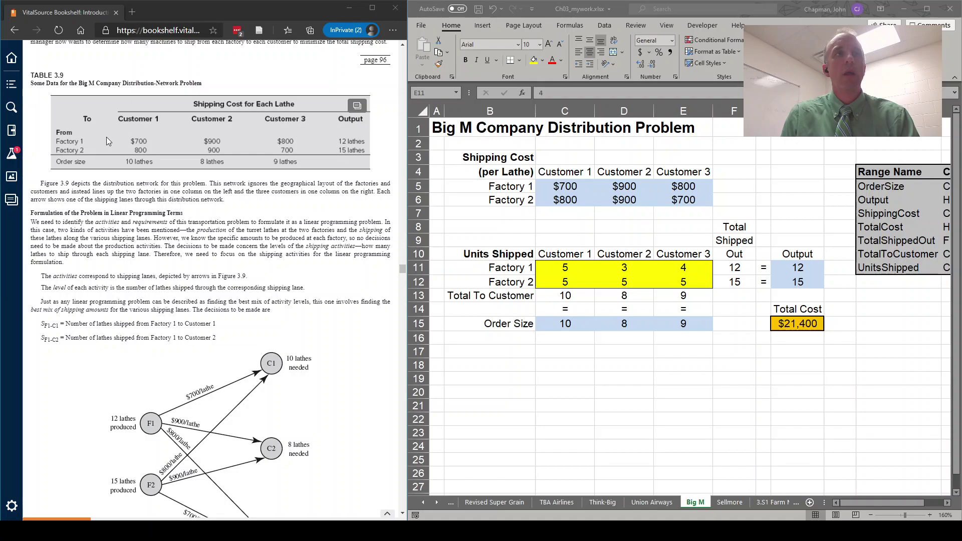
left_click(574, 187)
left_click(574, 187)
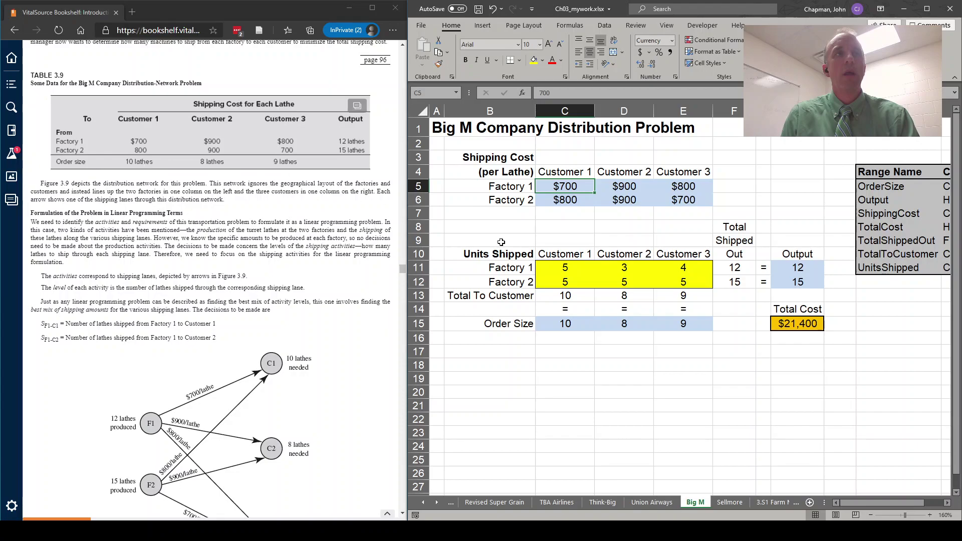
Review the Customer 1–3 order sizes and headings and the total shipped formulas
left_click(556, 295)
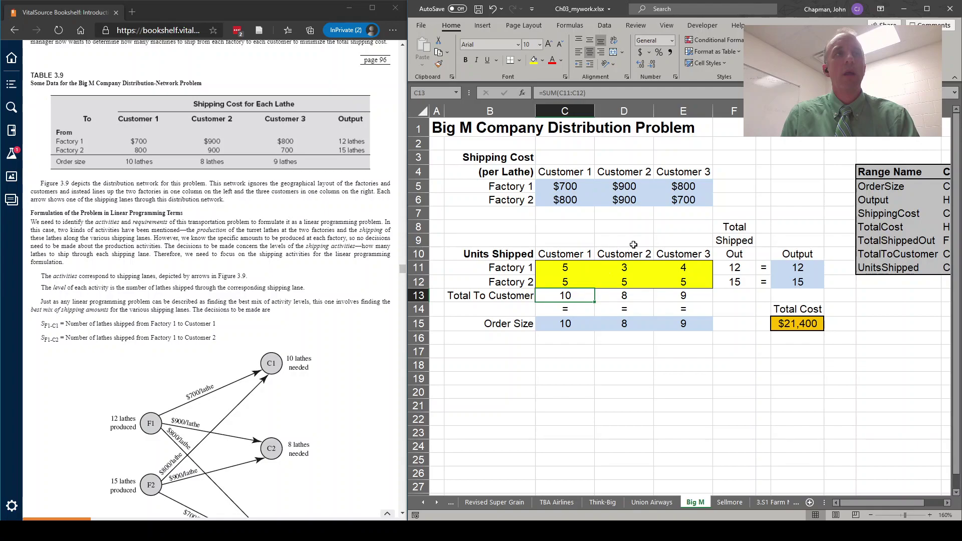
left_click(572, 323)
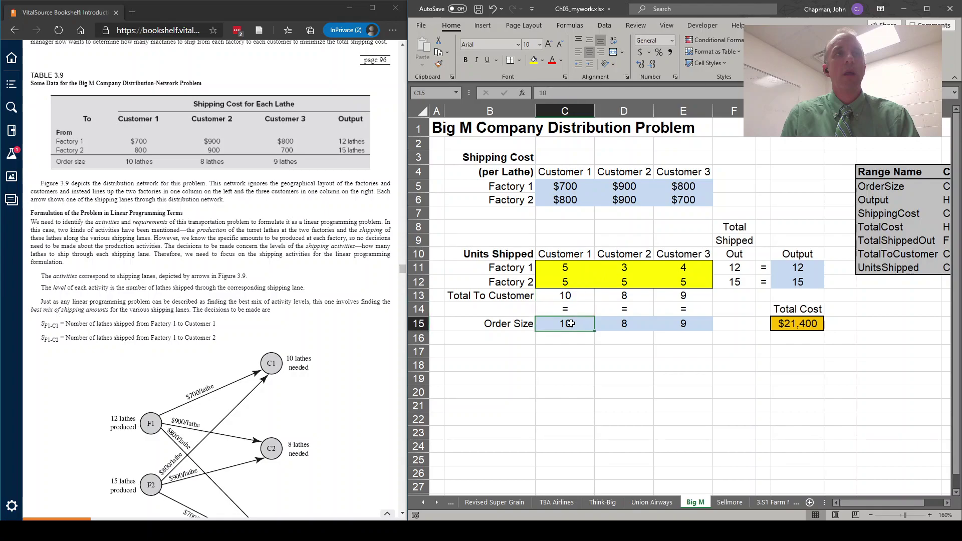
left_click(568, 255)
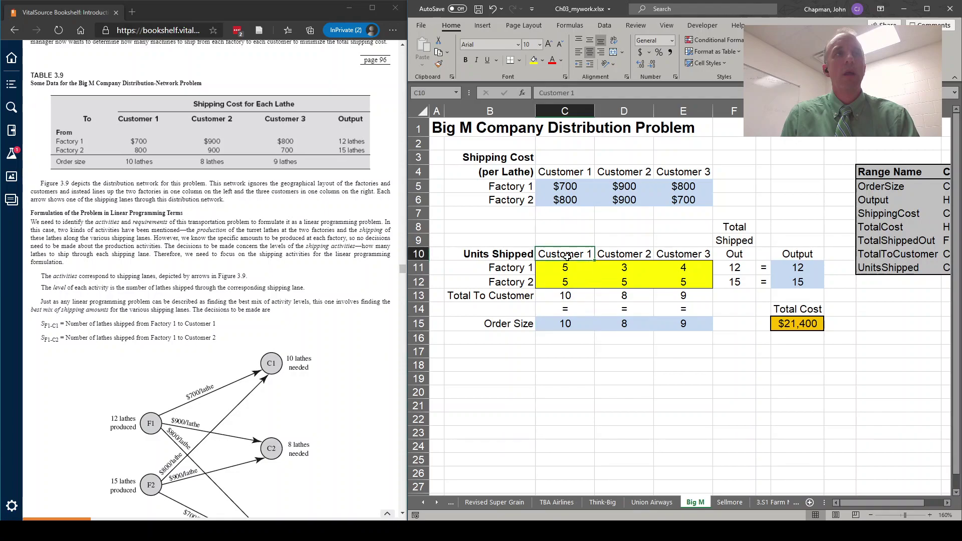
left_click(621, 323)
left_click(621, 257)
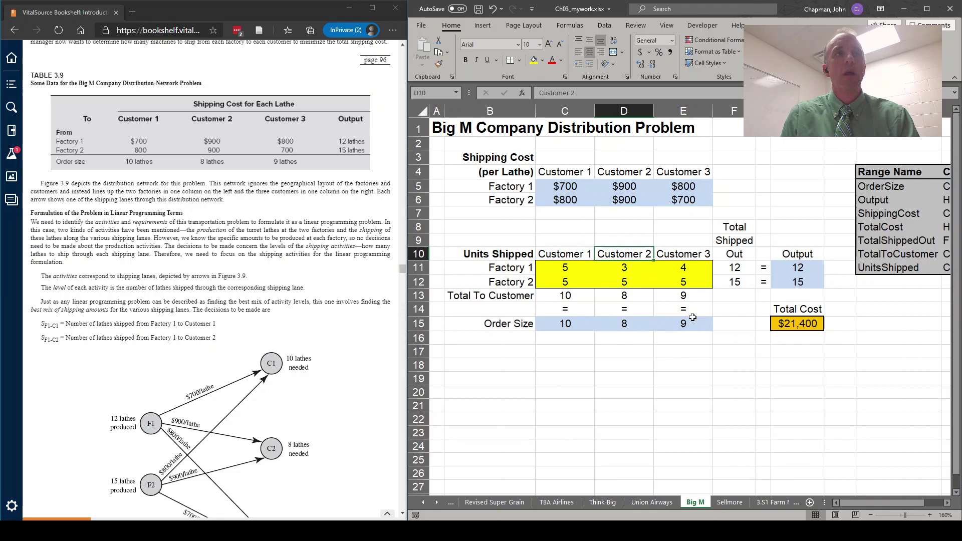
left_click(692, 320)
left_click(684, 256)
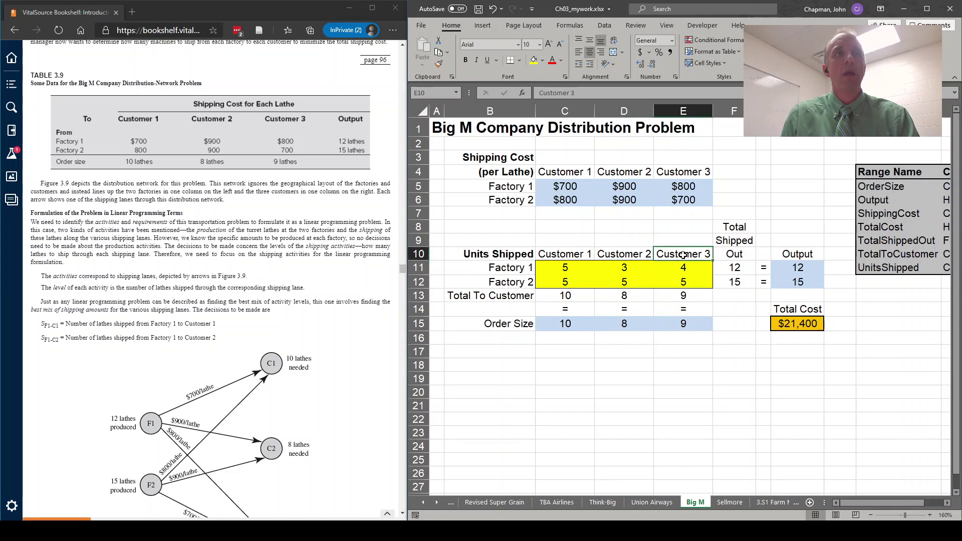
left_click(740, 267)
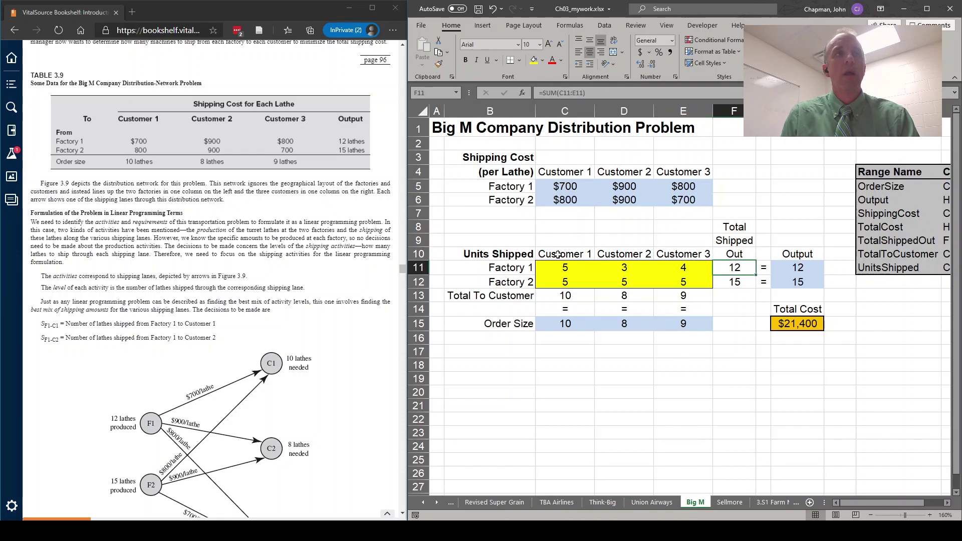
left_click(725, 280)
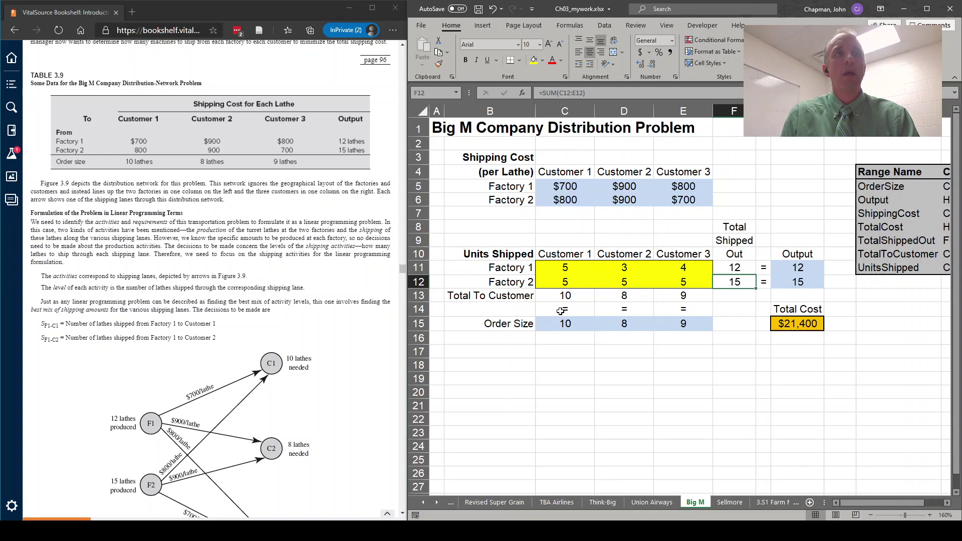
Highlight the row 14 and total-shipped equals signs, plus the OrderSize and Output ranges
left_click_drag(560, 309, 699, 309)
left_click_drag(764, 266, 763, 283)
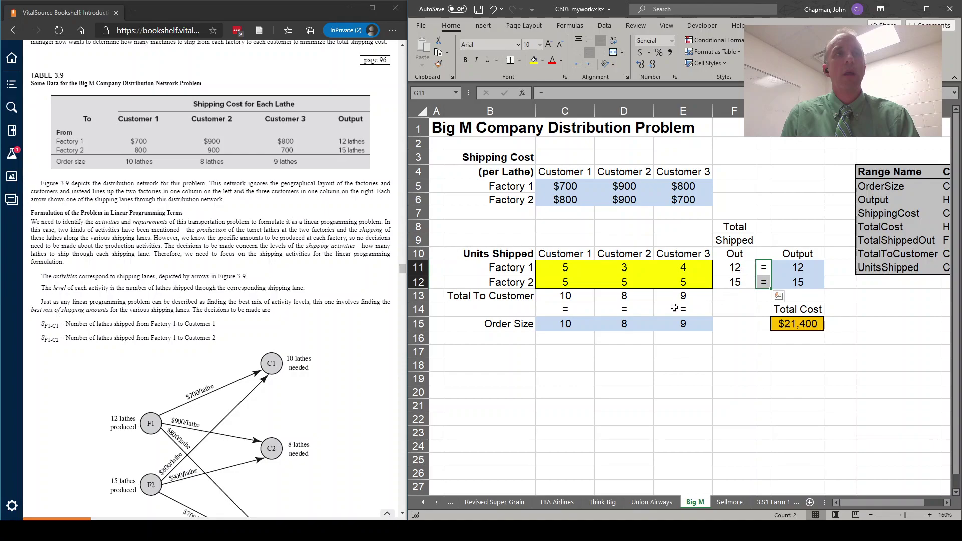
left_click_drag(566, 324, 671, 324)
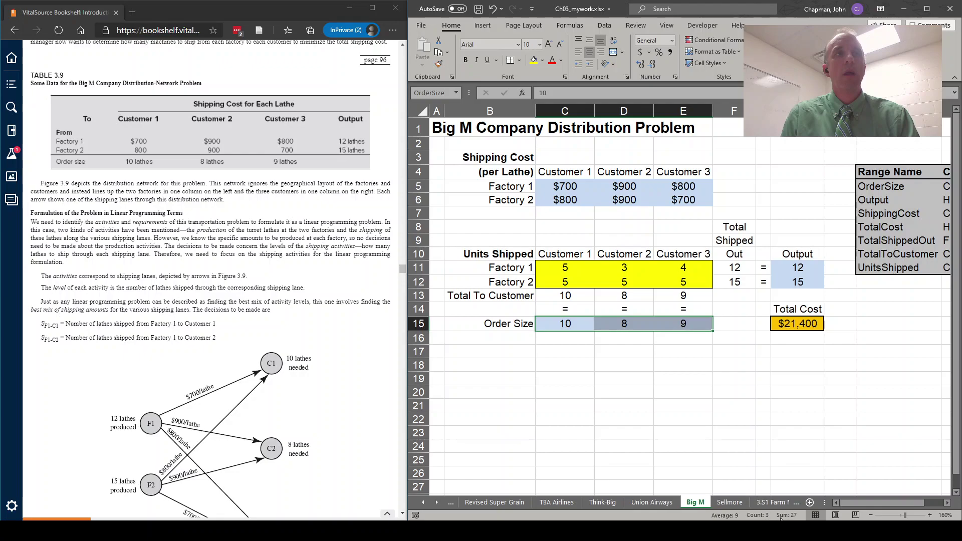
left_click(792, 273)
left_click_drag(792, 273, 792, 282)
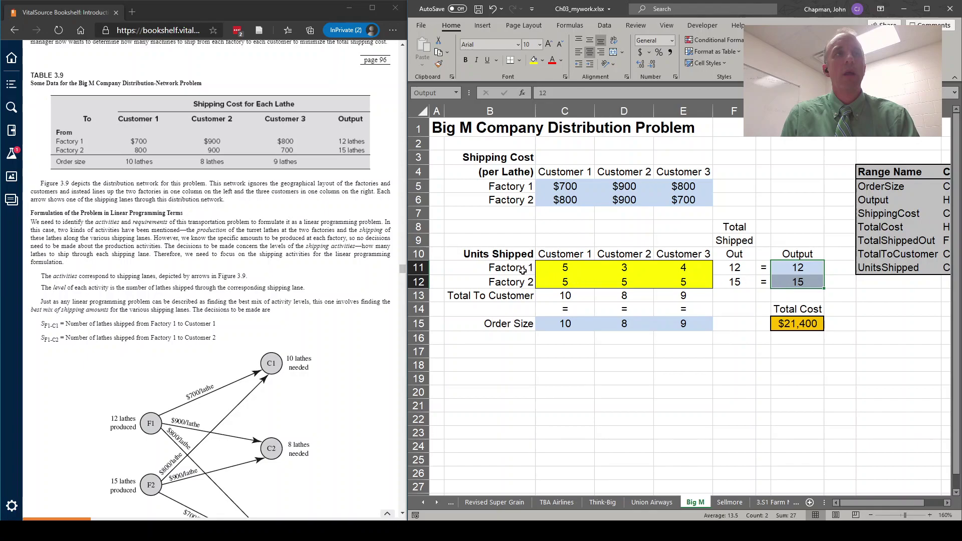
left_click(554, 224)
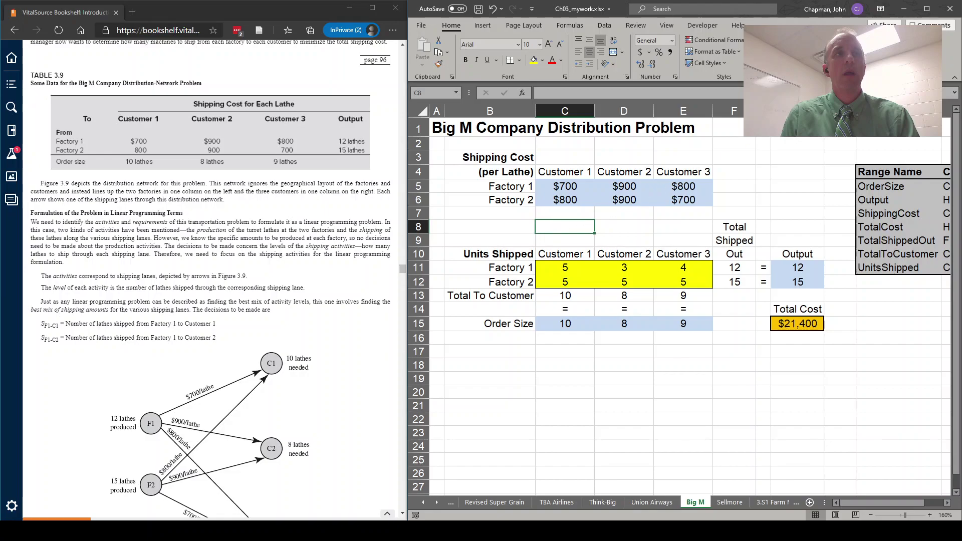
Open Solver and set the changing variable cells to the shipments C11:E12
left_click(601, 25)
left_click(925, 52)
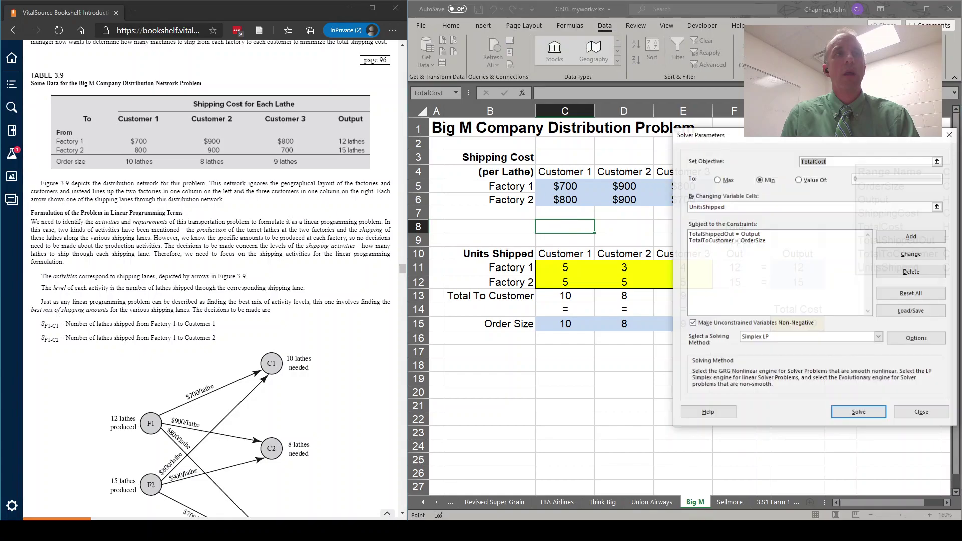
left_click_drag(829, 138, 293, 117)
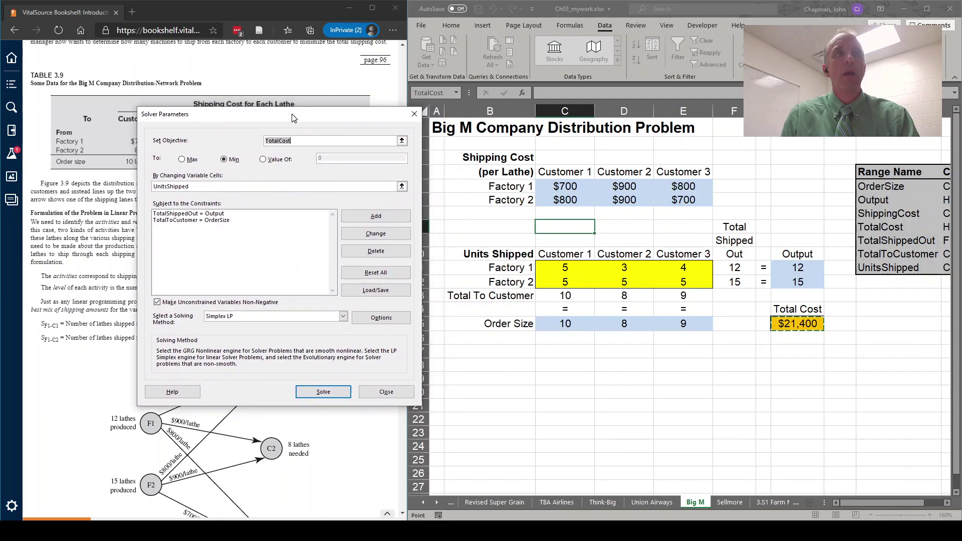
left_click(297, 186)
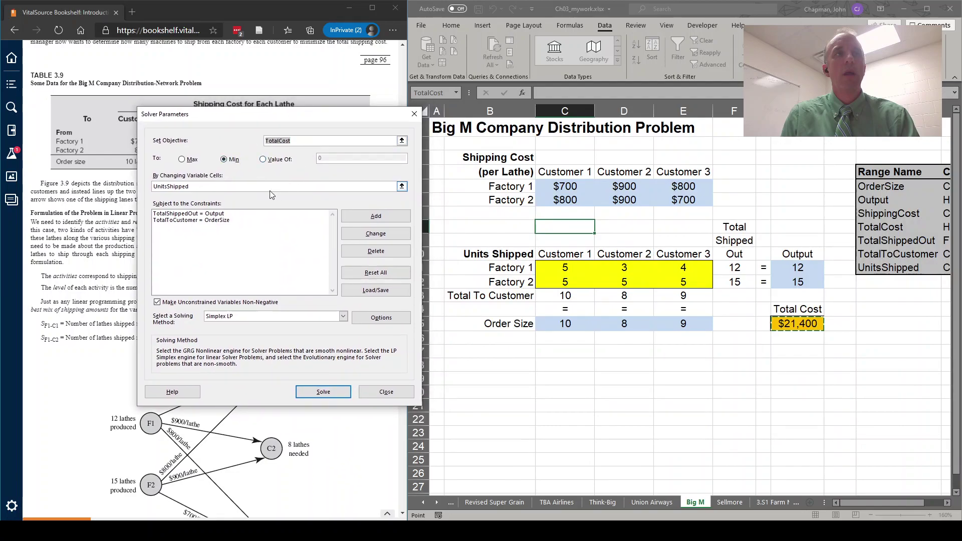
left_click(225, 187)
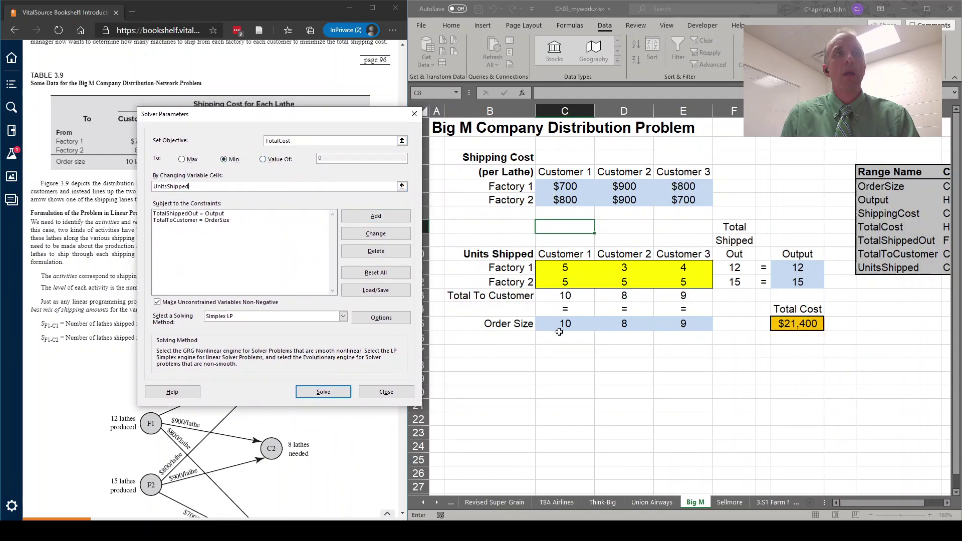
left_click(402, 186)
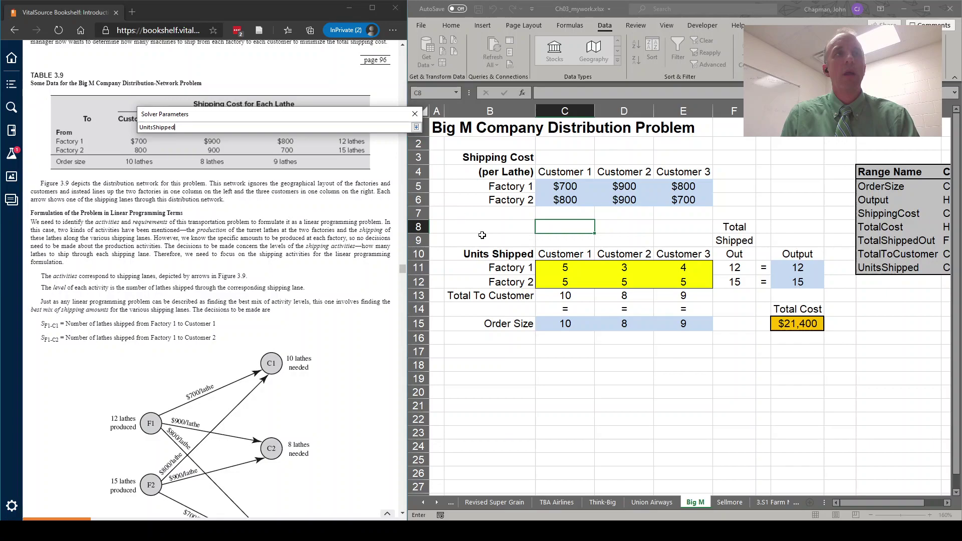
left_click_drag(580, 266, 675, 278)
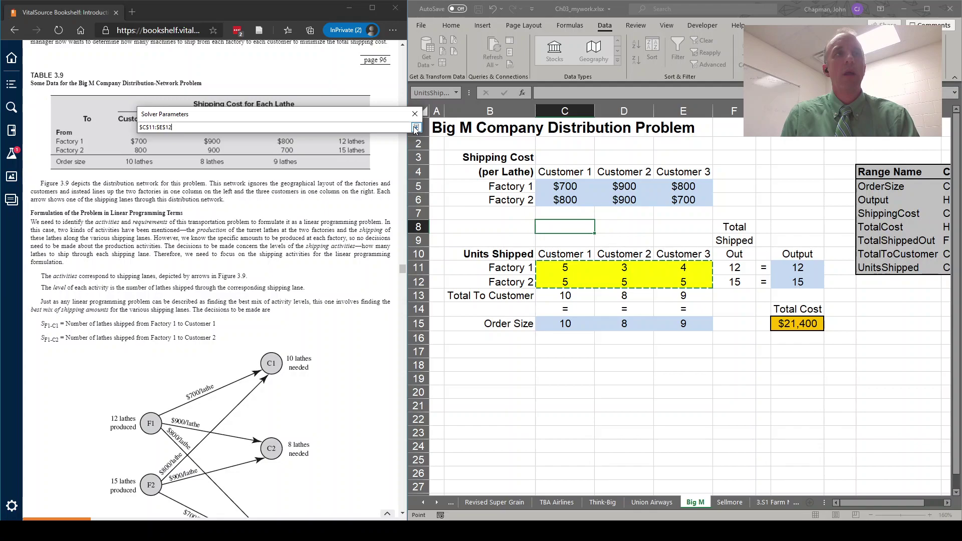
Expand Solver and review the TotalShippedOut = Output and TotalToCustomer = OrderSize constraints
left_click(416, 129)
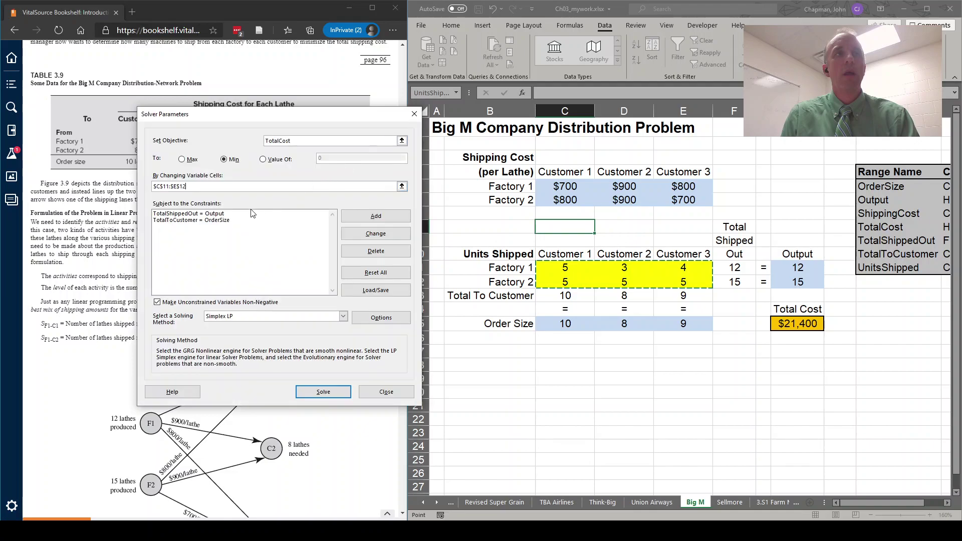
left_click(229, 216)
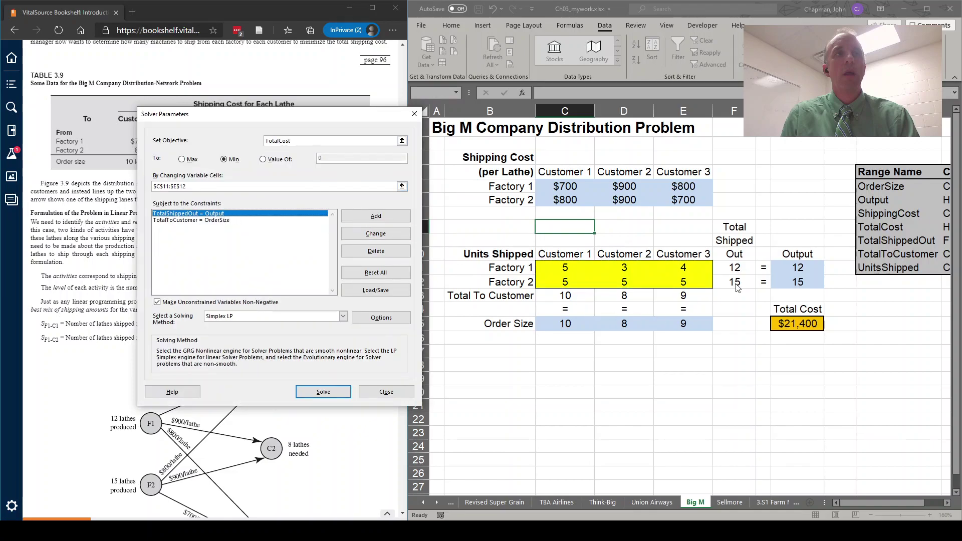
left_click(233, 220)
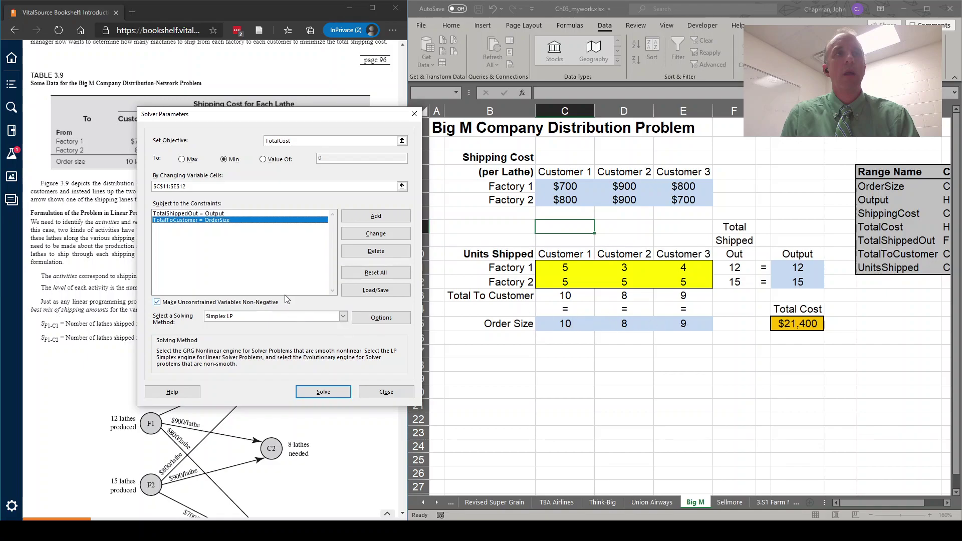
left_click(322, 395)
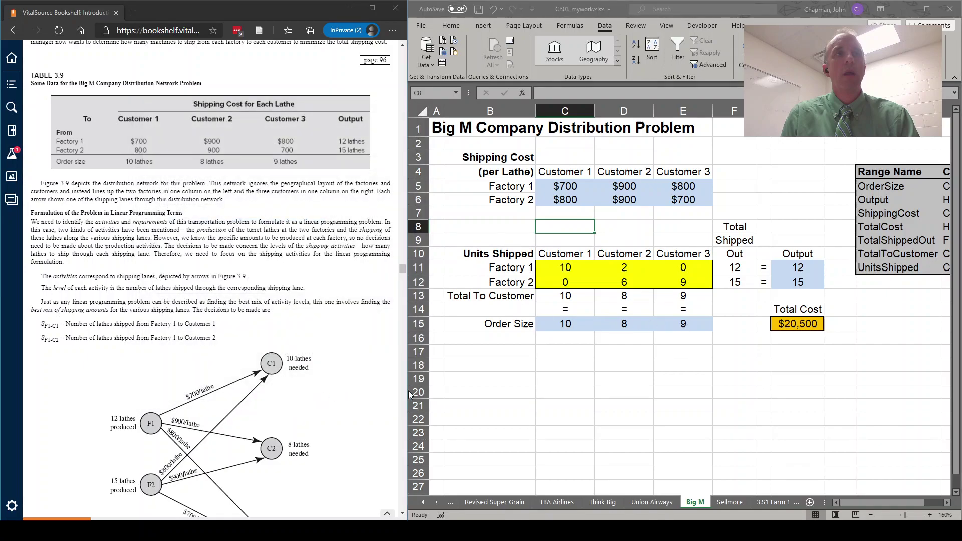